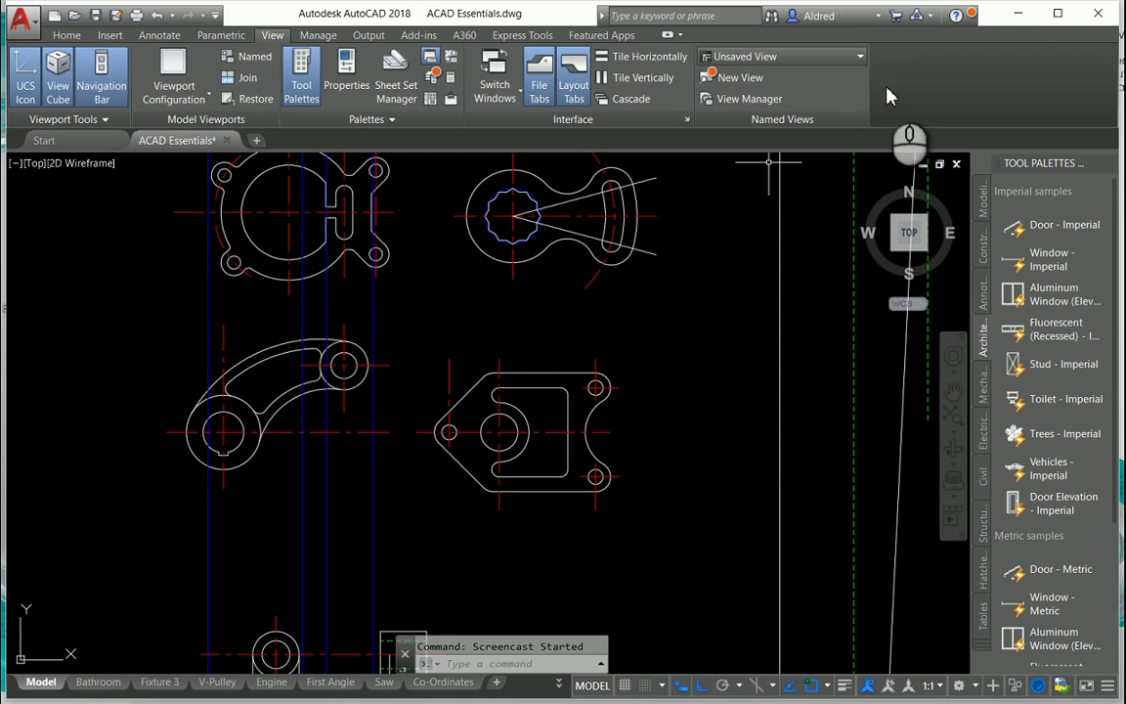
# - Open the Help drop-down list beside the ? icon at the top right
pyautogui.click(974, 15)
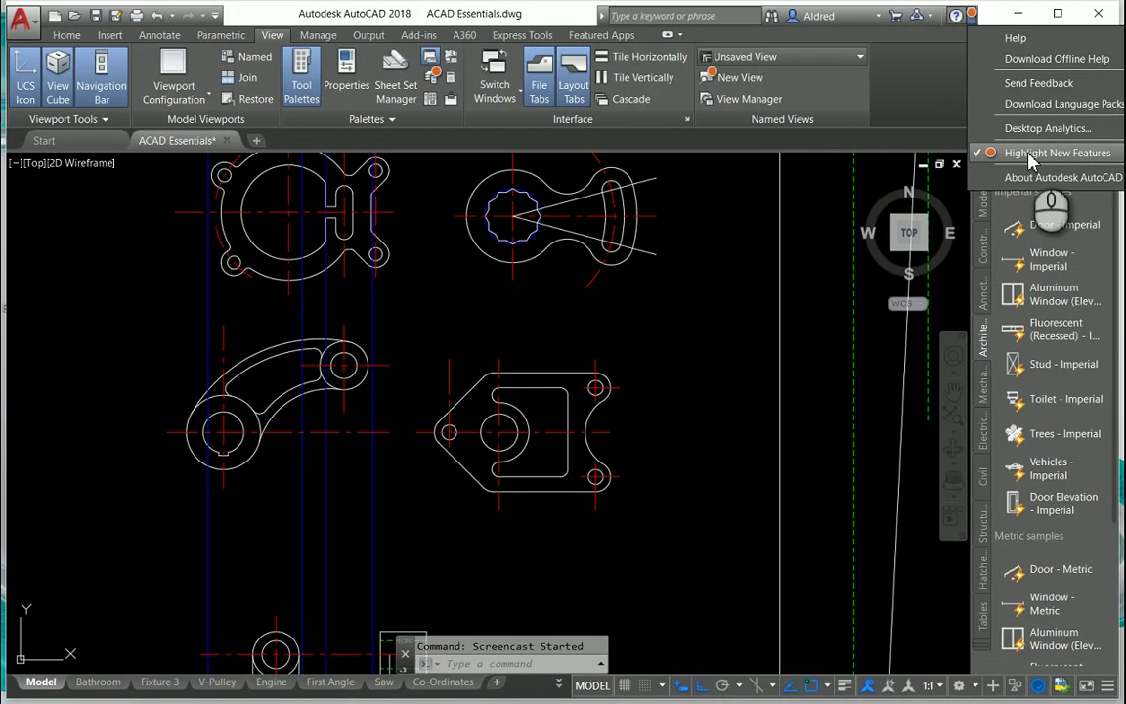
# - Dismiss the Help menu by clicking an empty spot on the ribbon
pyautogui.click(908, 86)
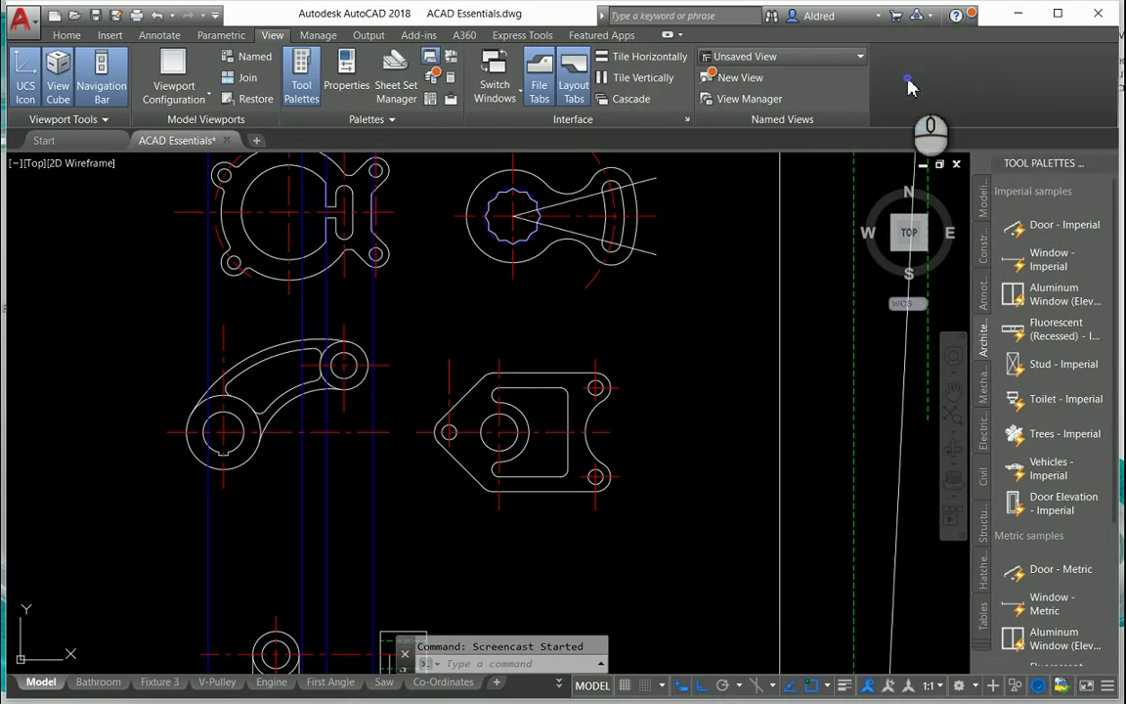
# - Save a named view 'Flange' bounded by a window drawn around the lower-right flange part
pyautogui.click(749, 82)
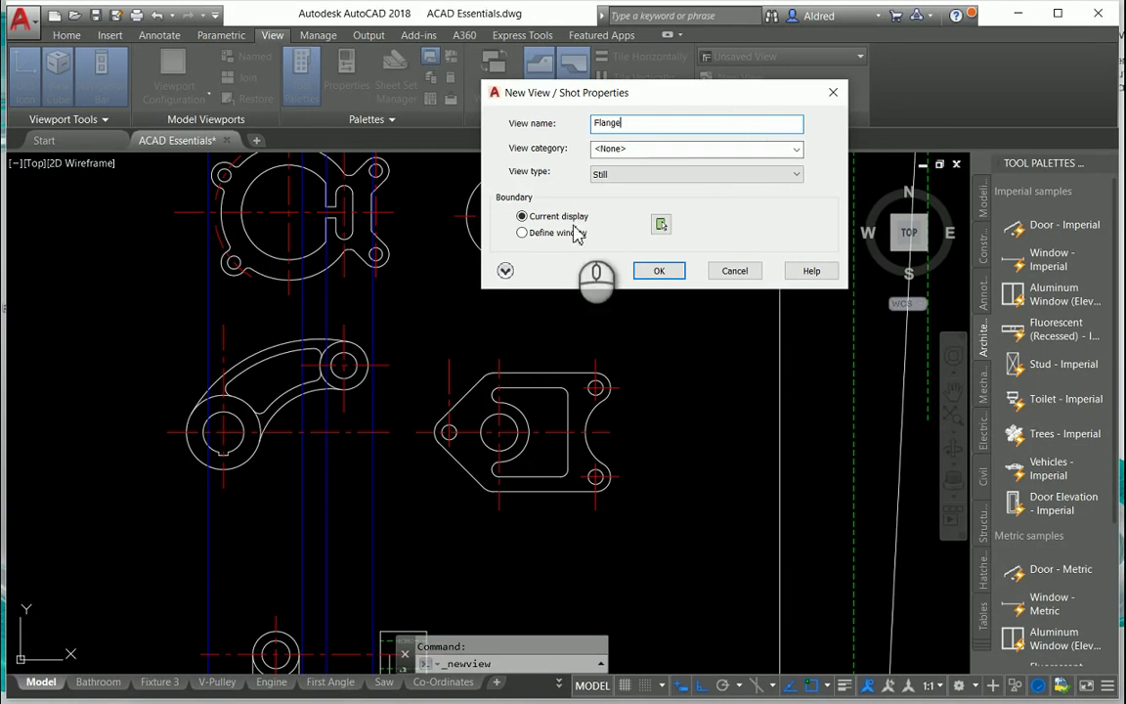
pyautogui.click(520, 232)
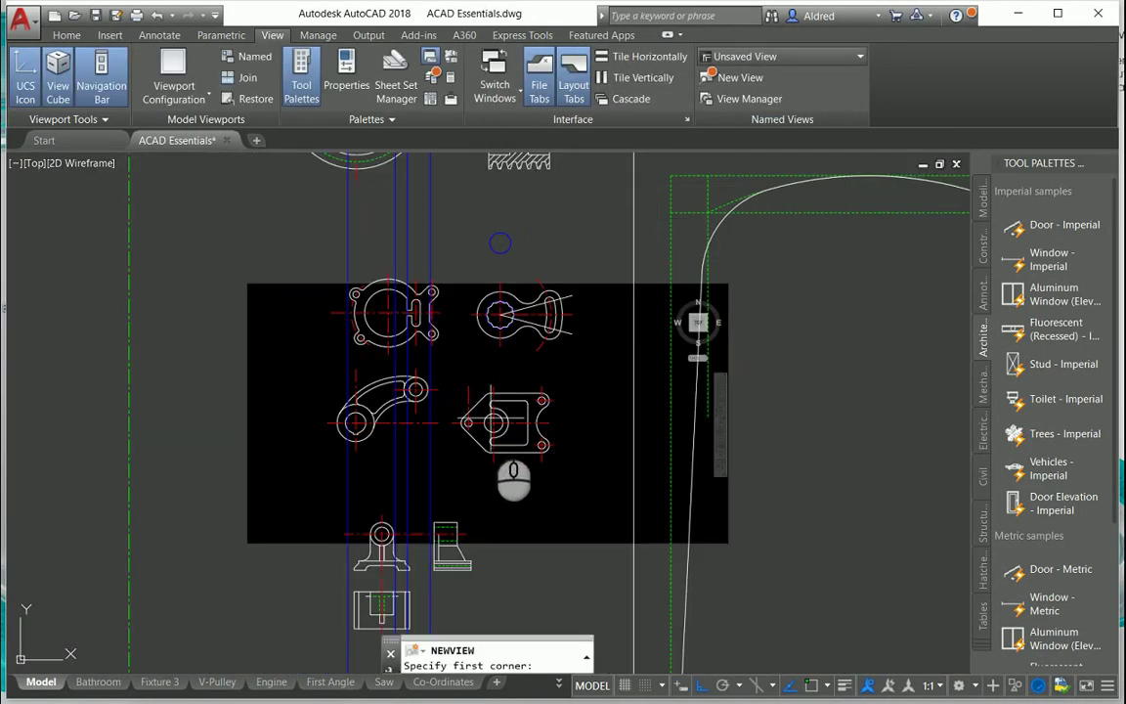
pyautogui.scroll(4, 469, 377)
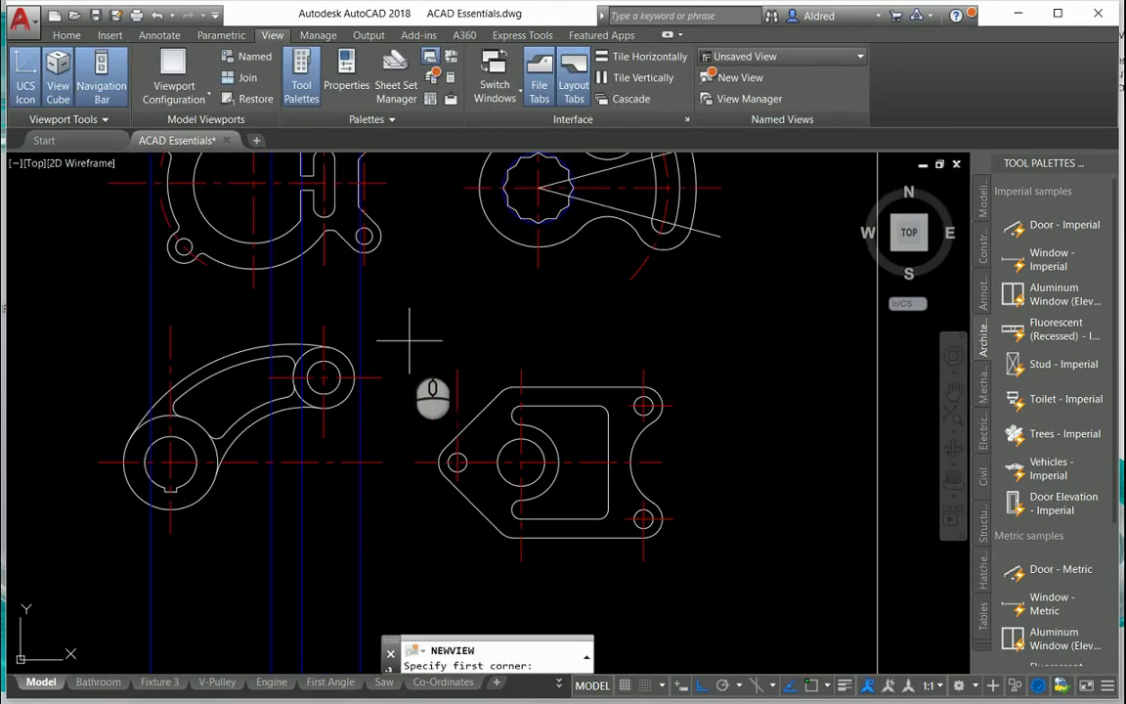
pyautogui.click(410, 341)
pyautogui.click(713, 591)
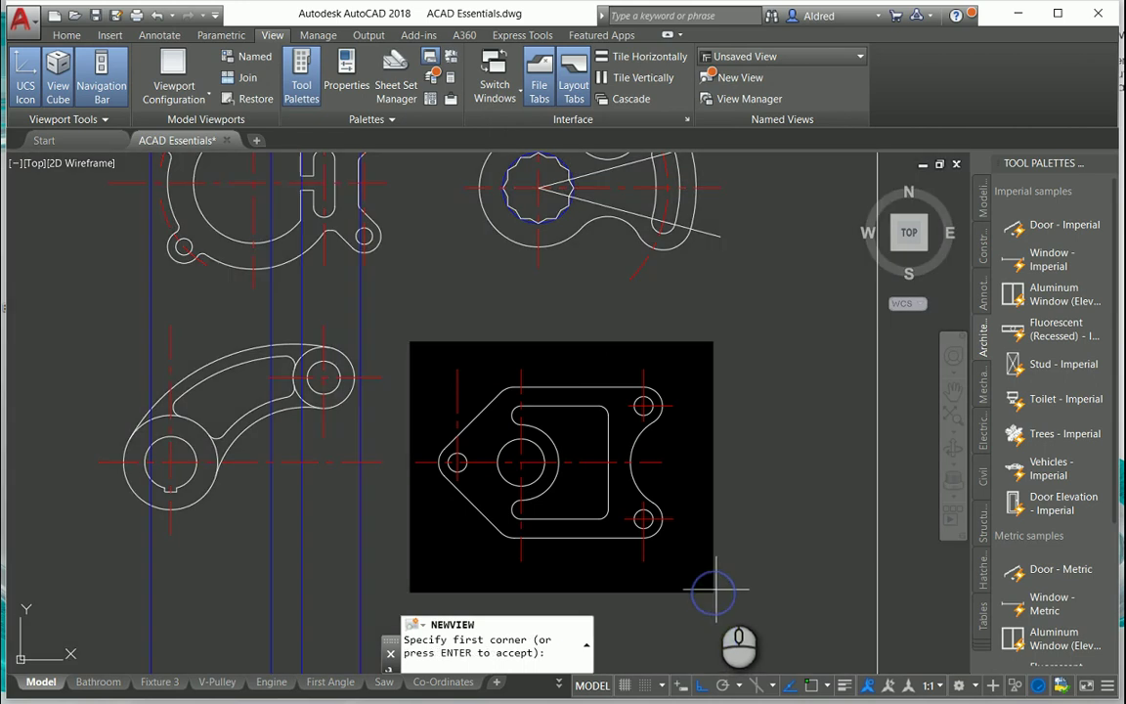
pyautogui.press('Return')
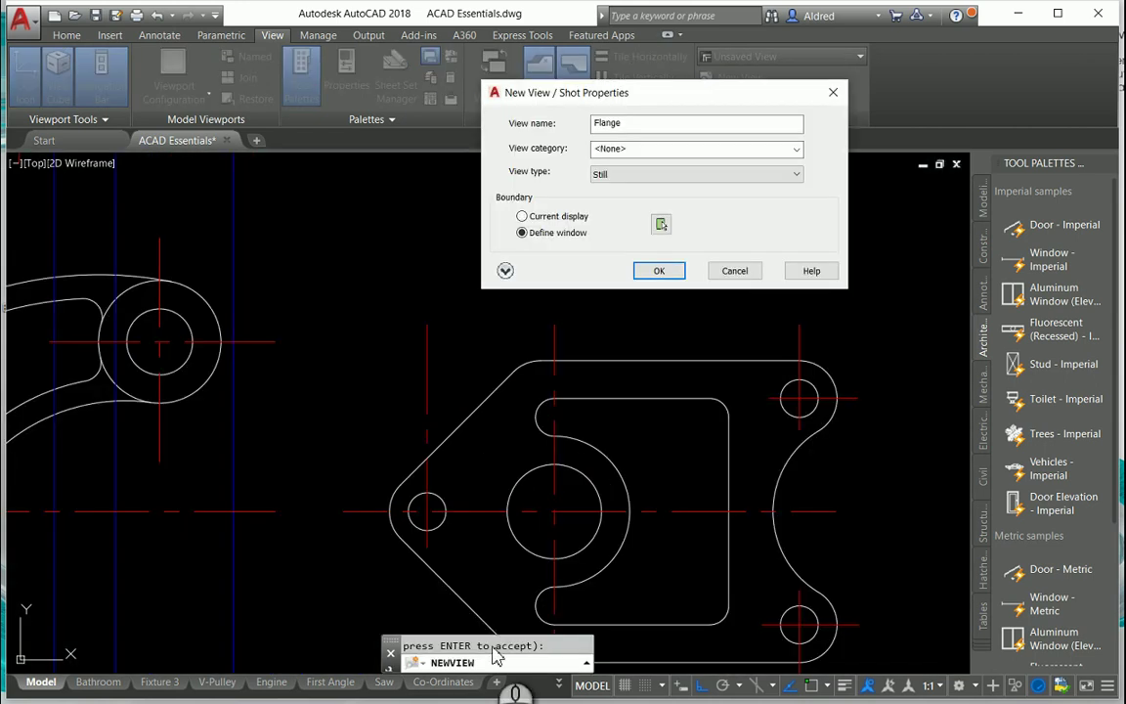
pyautogui.click(649, 272)
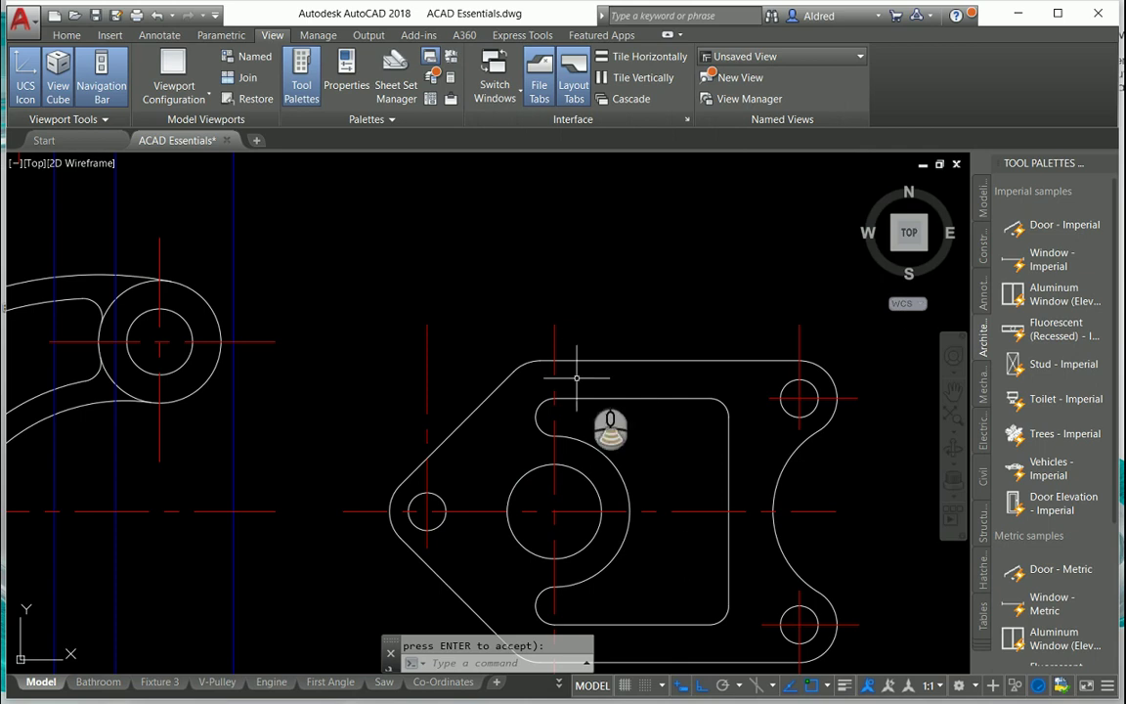
pyautogui.scroll(-10, 576, 377)
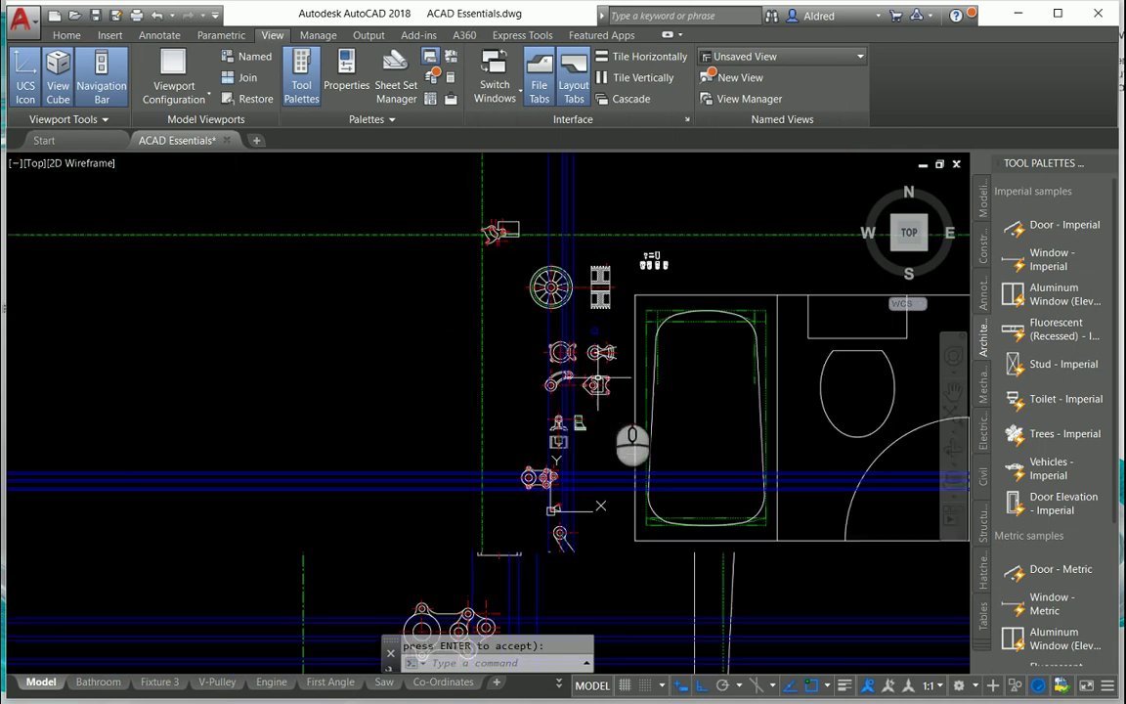
# - Restore the Flange view from the Named Views drop-down list
pyautogui.click(799, 59)
pyautogui.click(742, 76)
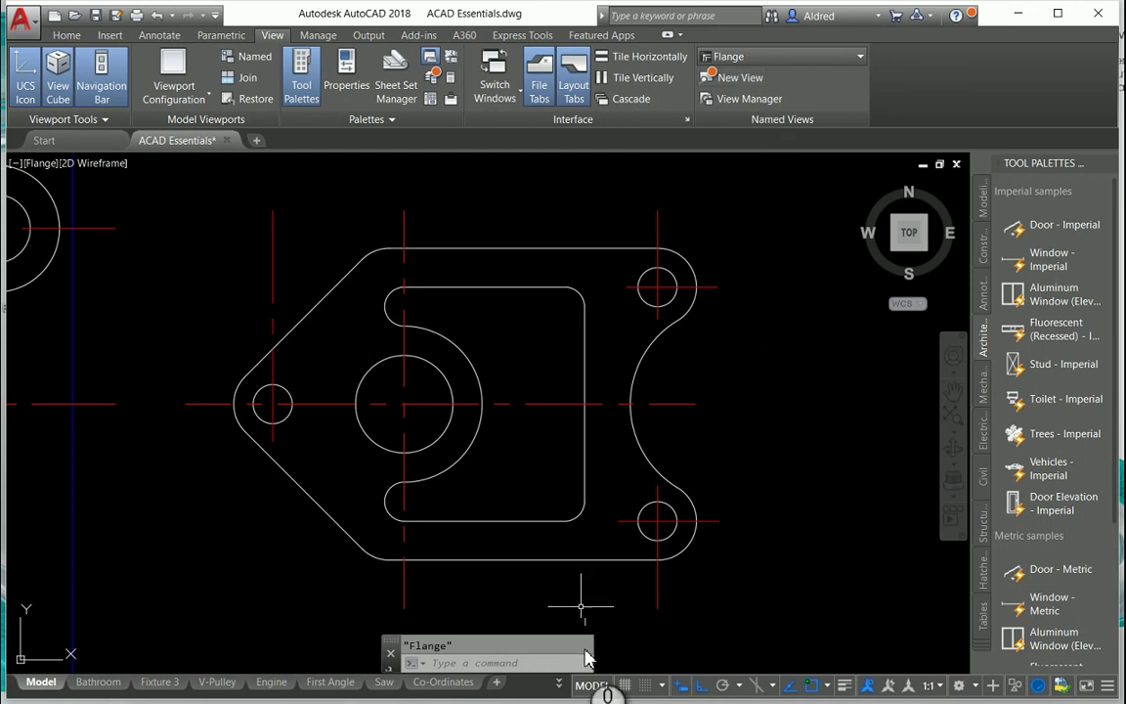
pyautogui.click(560, 686)
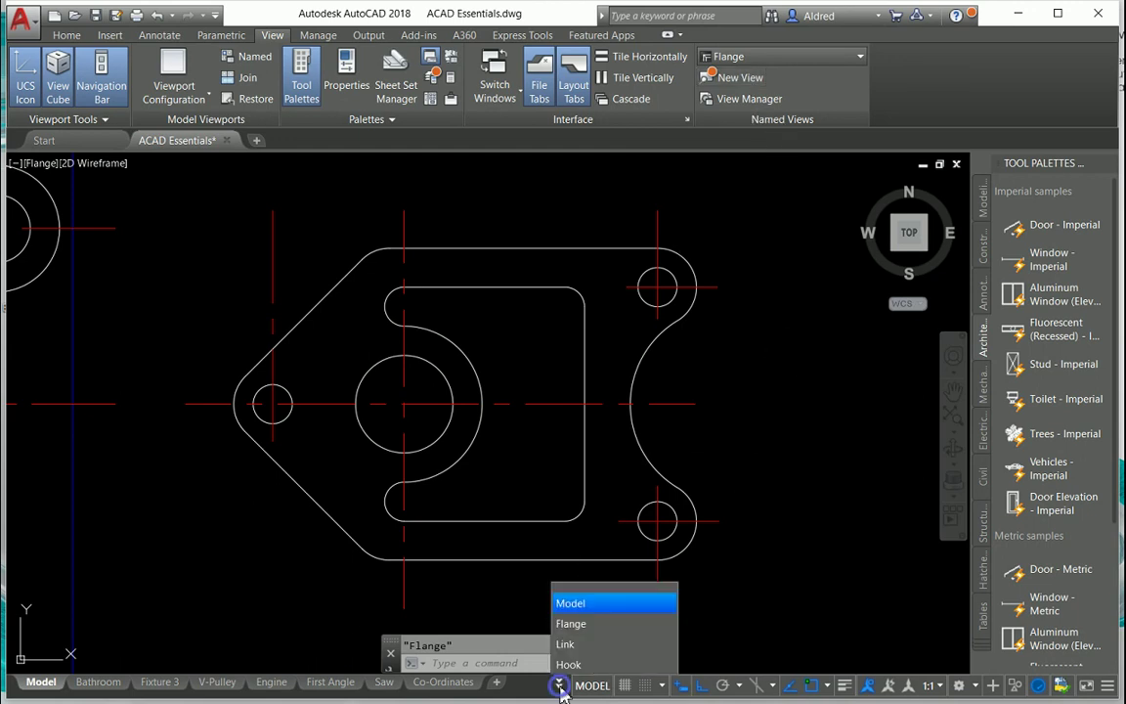
# - Add Layout1, switch to it, and erase its default viewport
pyautogui.click(498, 683)
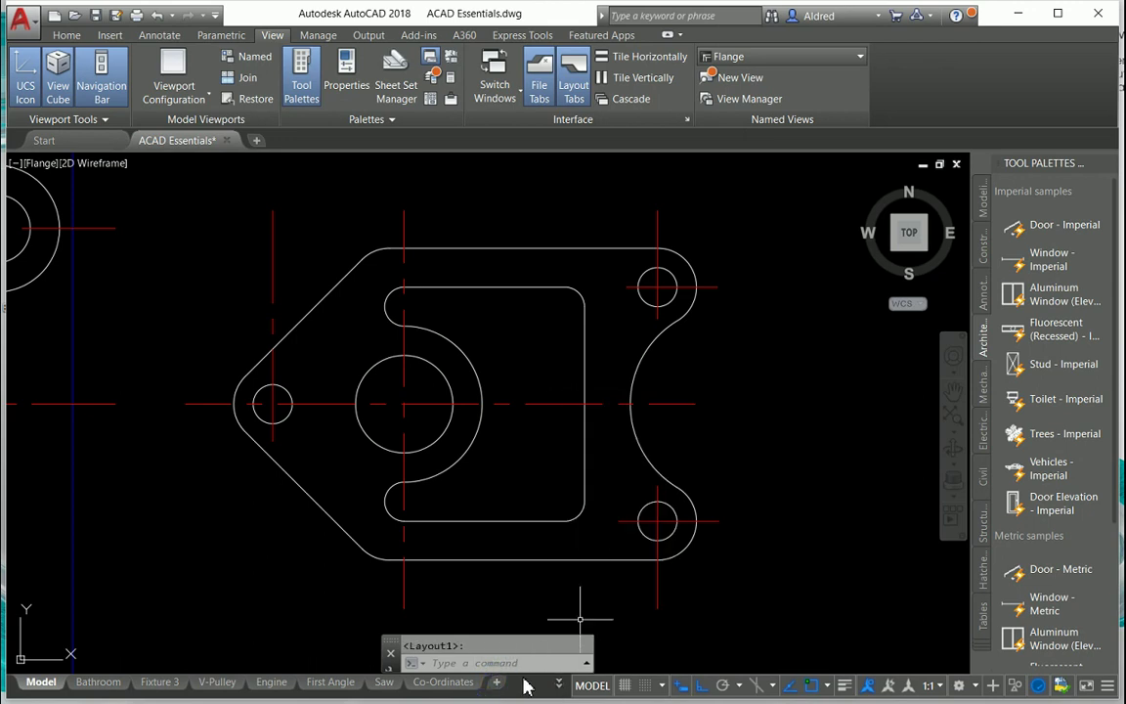
pyautogui.click(558, 687)
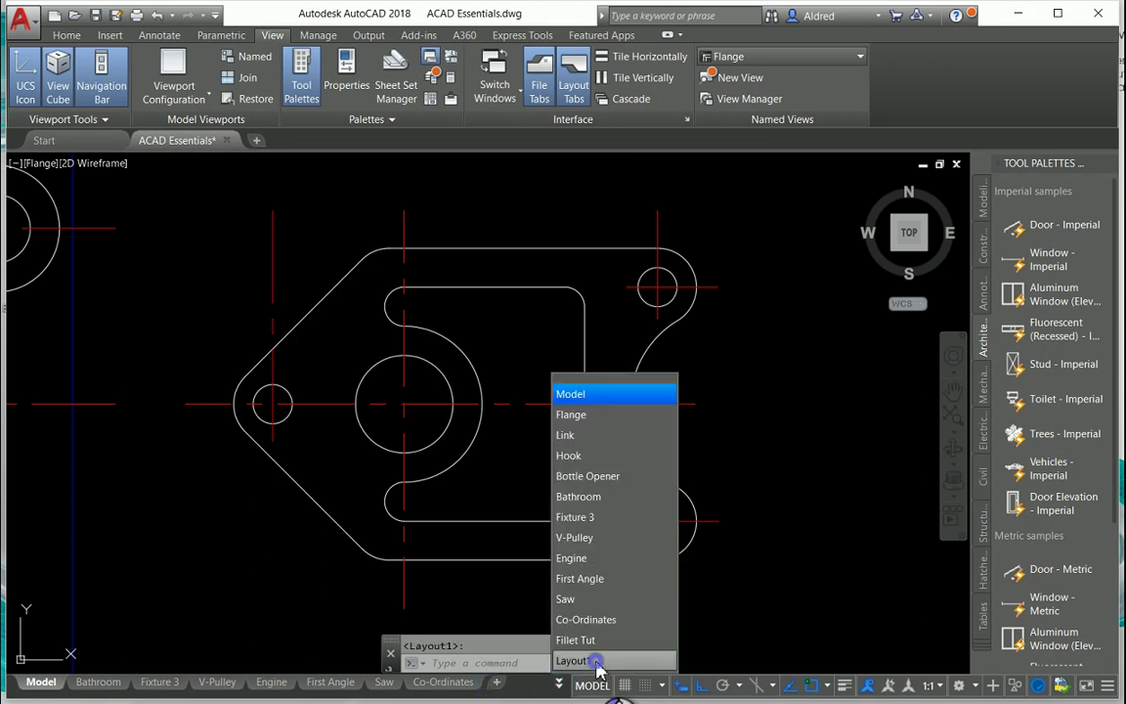
pyautogui.click(576, 650)
pyautogui.click(787, 565)
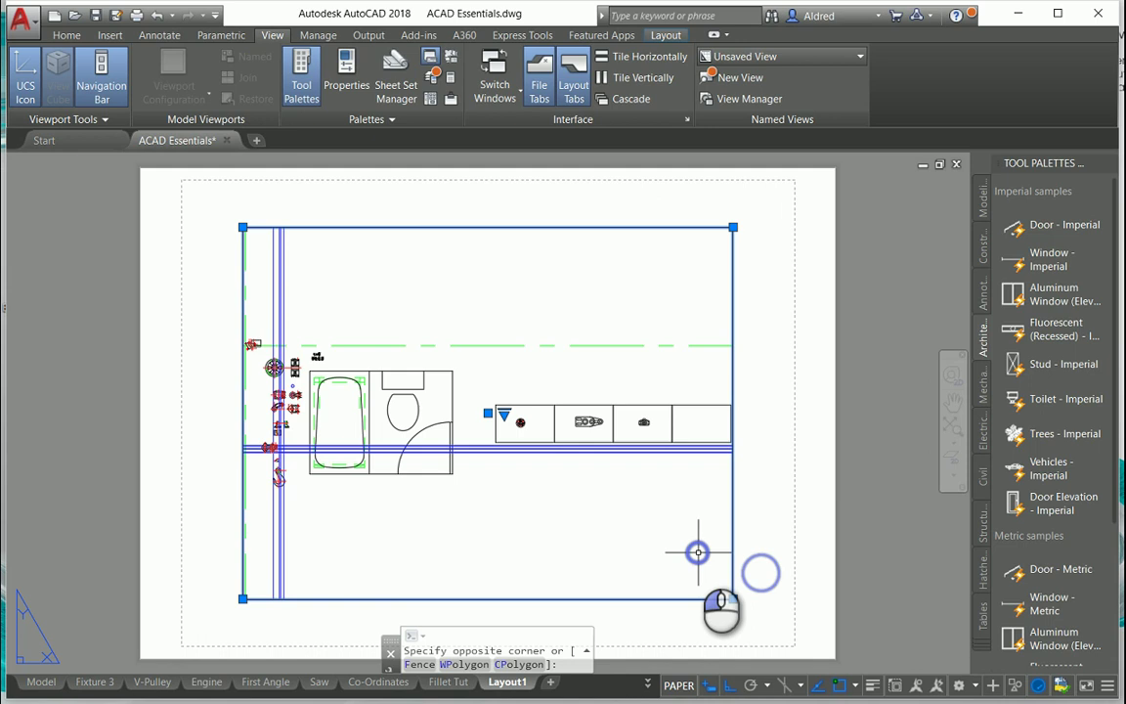
pyautogui.click(699, 554)
pyautogui.press('Delete')
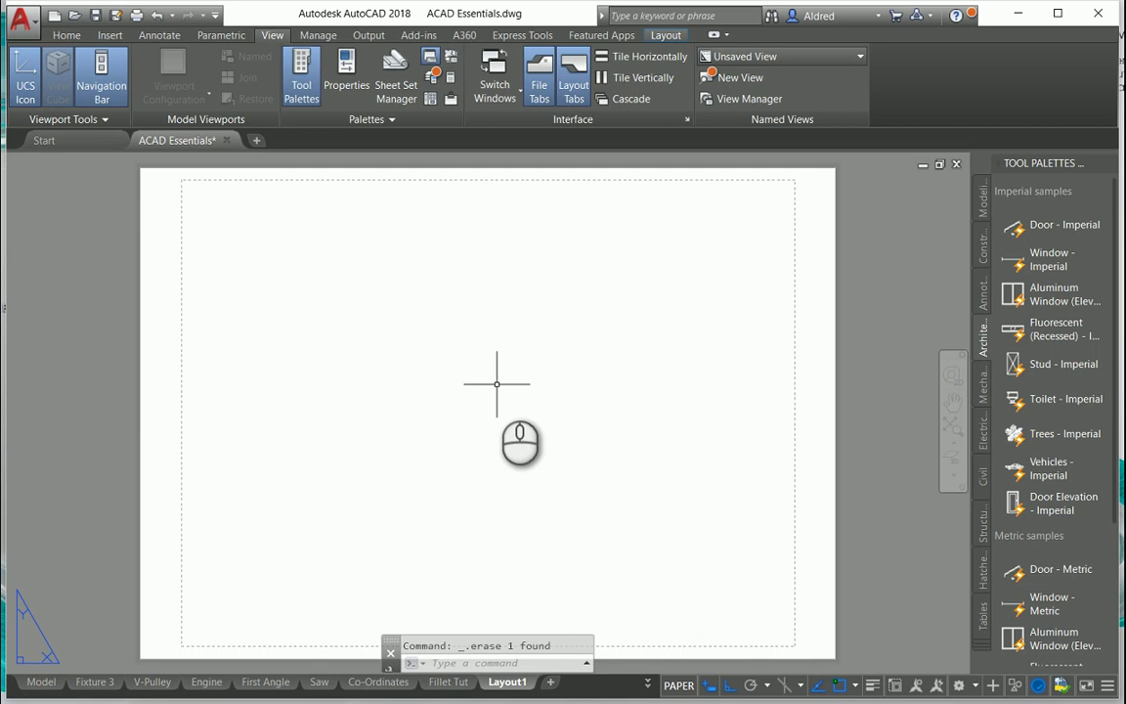
# - Define a new layout view by windowing the rightmost piston drawing in model space
pyautogui.click(657, 37)
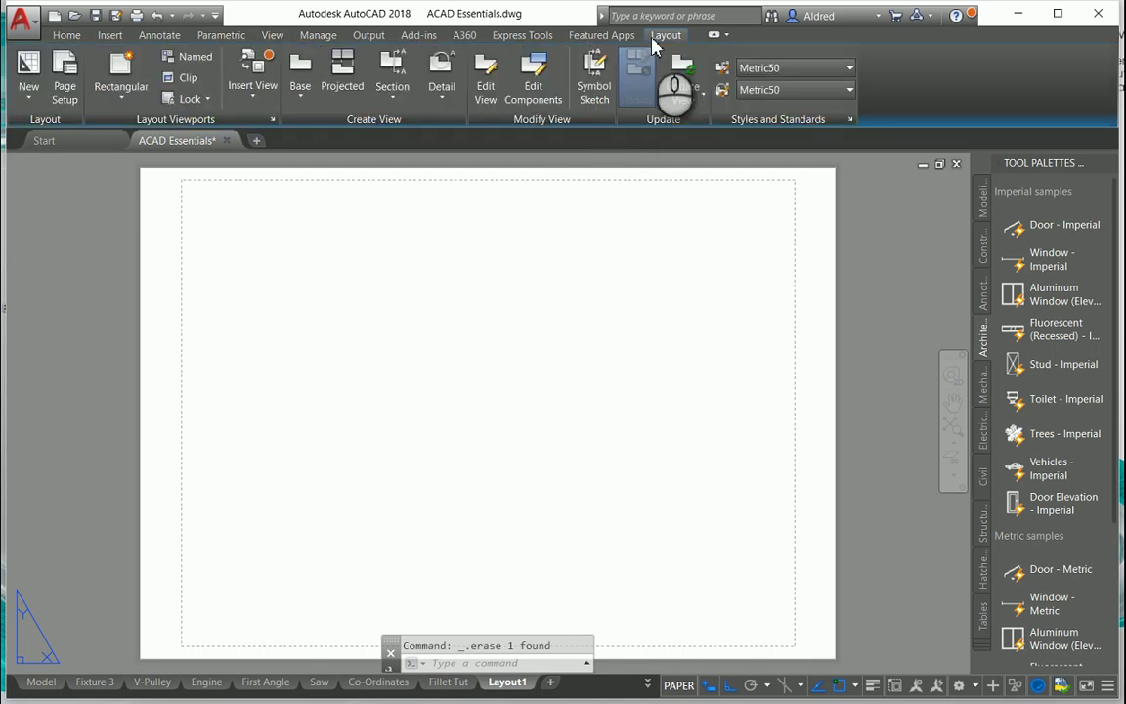
pyautogui.click(261, 98)
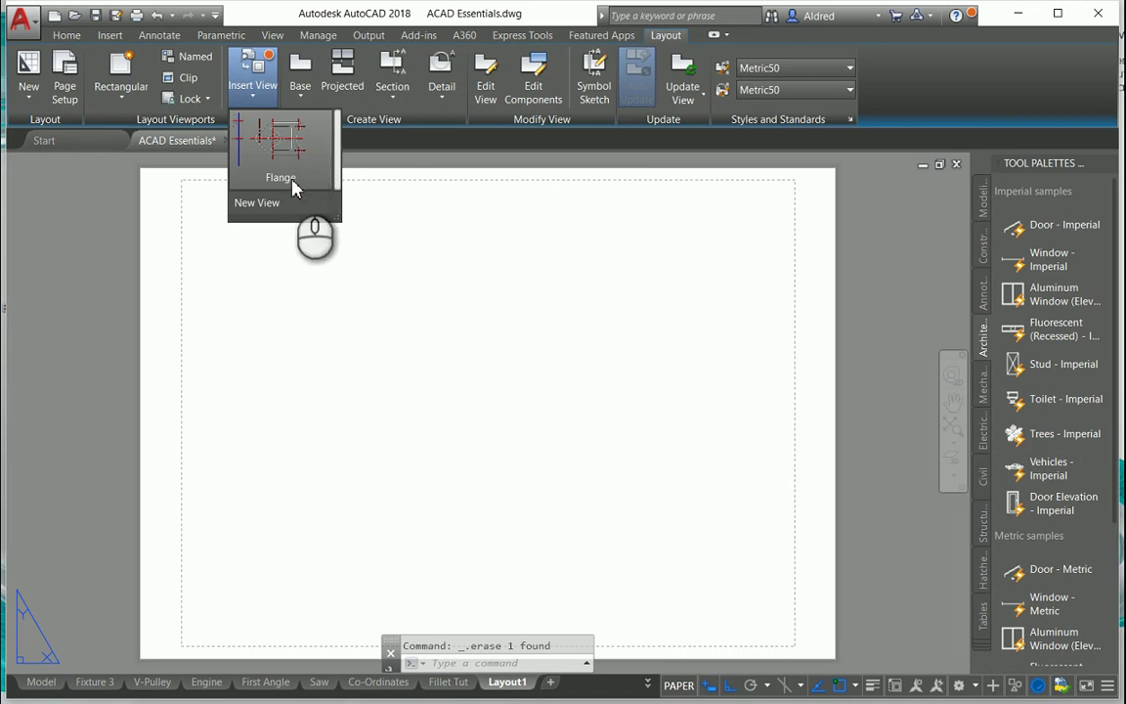
pyautogui.click(268, 209)
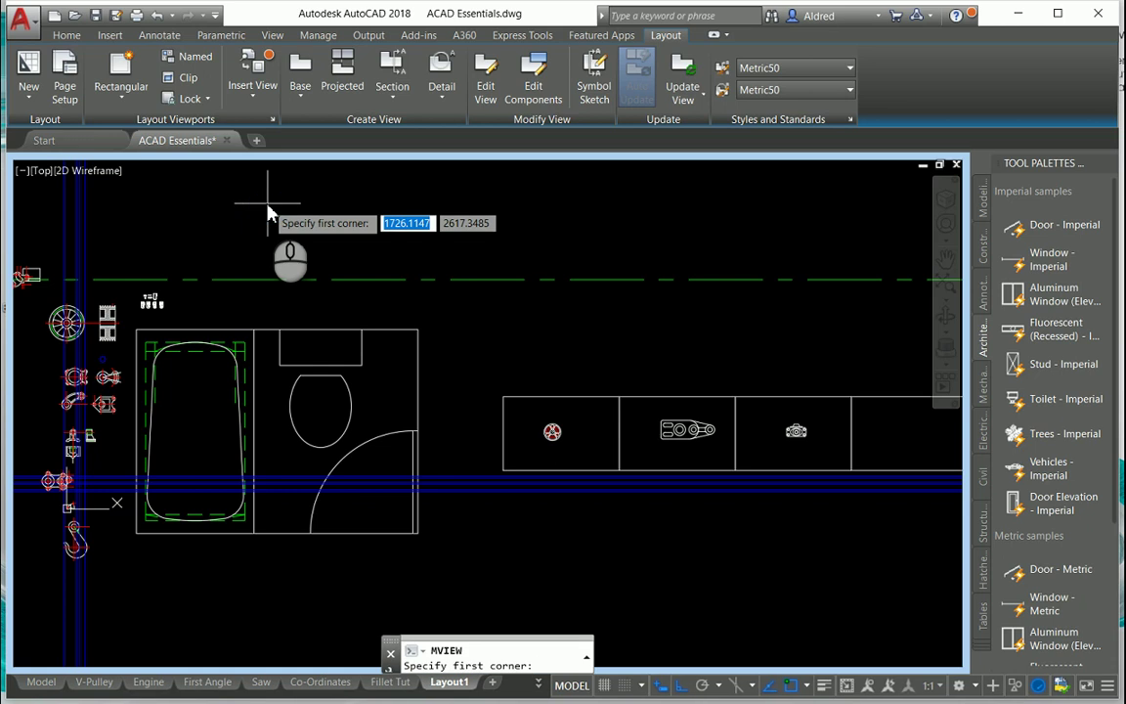
pyautogui.moveTo(206, 406); pyautogui.dragTo(459, 319, button='middle')
pyautogui.scroll(4, 521, 370)
pyautogui.scroll(2, 504, 396)
pyautogui.scroll(2, 527, 326)
pyautogui.scroll(2, 528, 325)
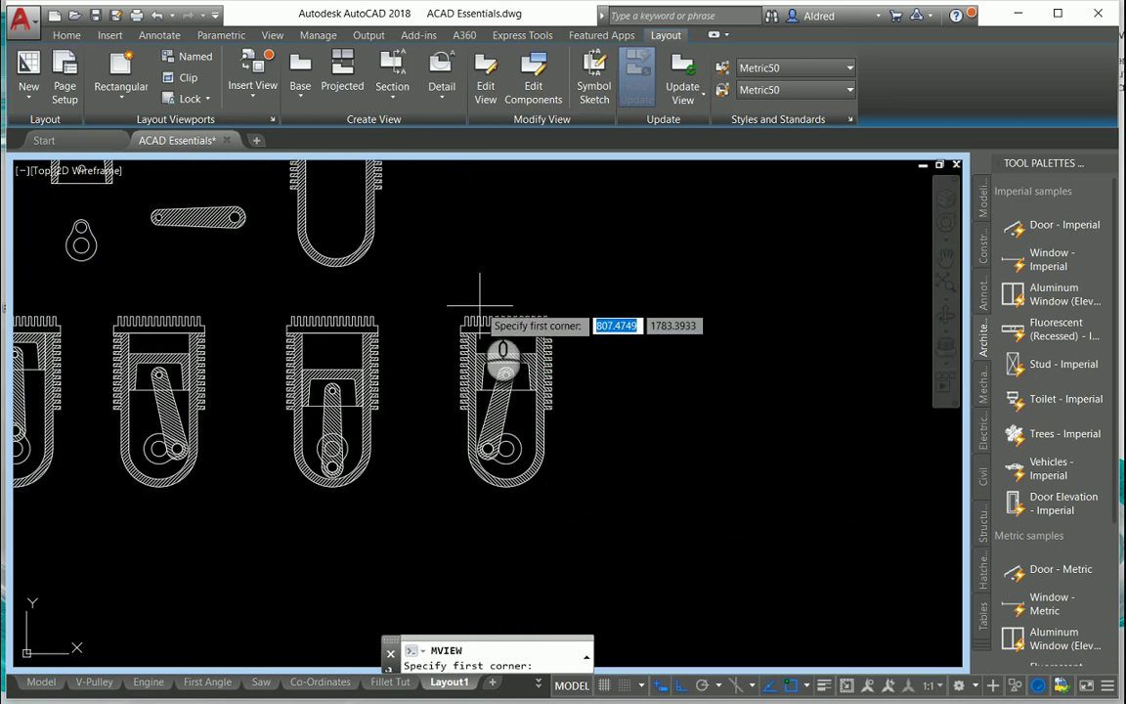
pyautogui.click(433, 283)
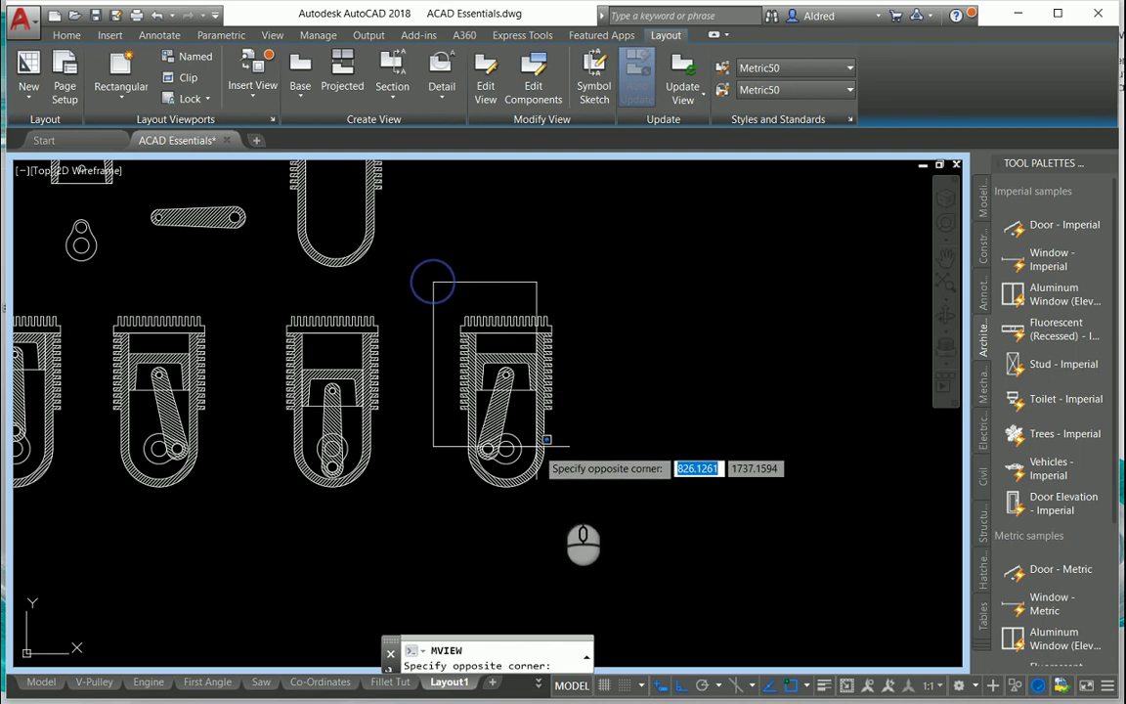
pyautogui.click(579, 522)
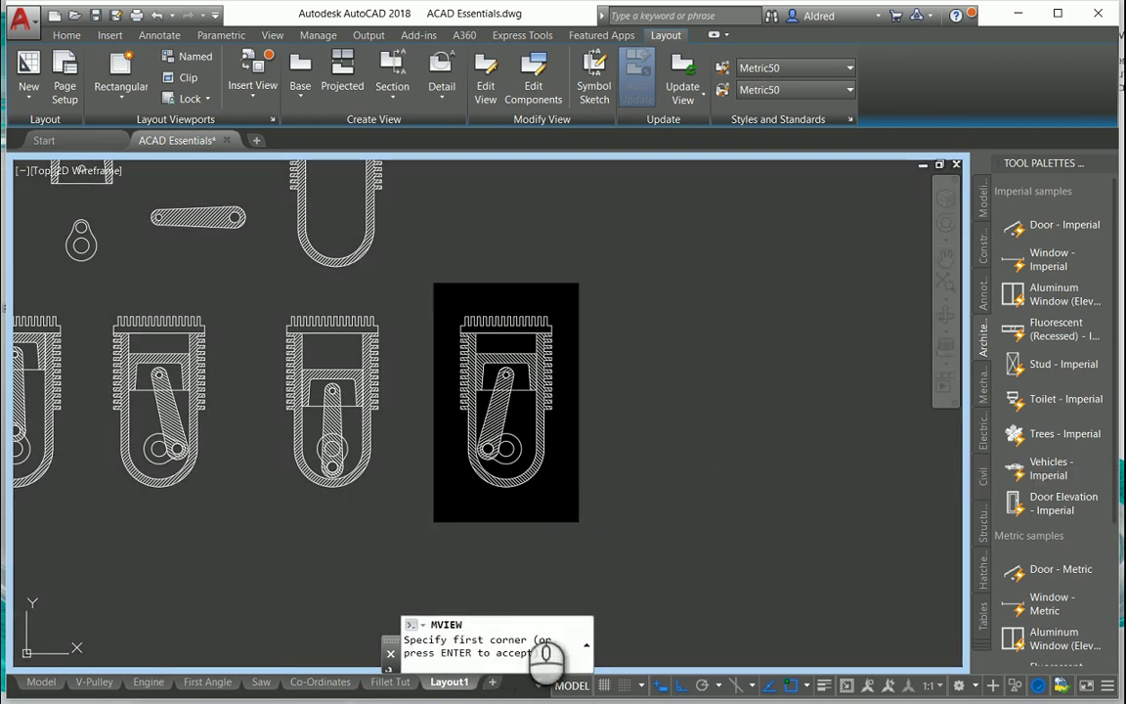
pyautogui.press('Return')
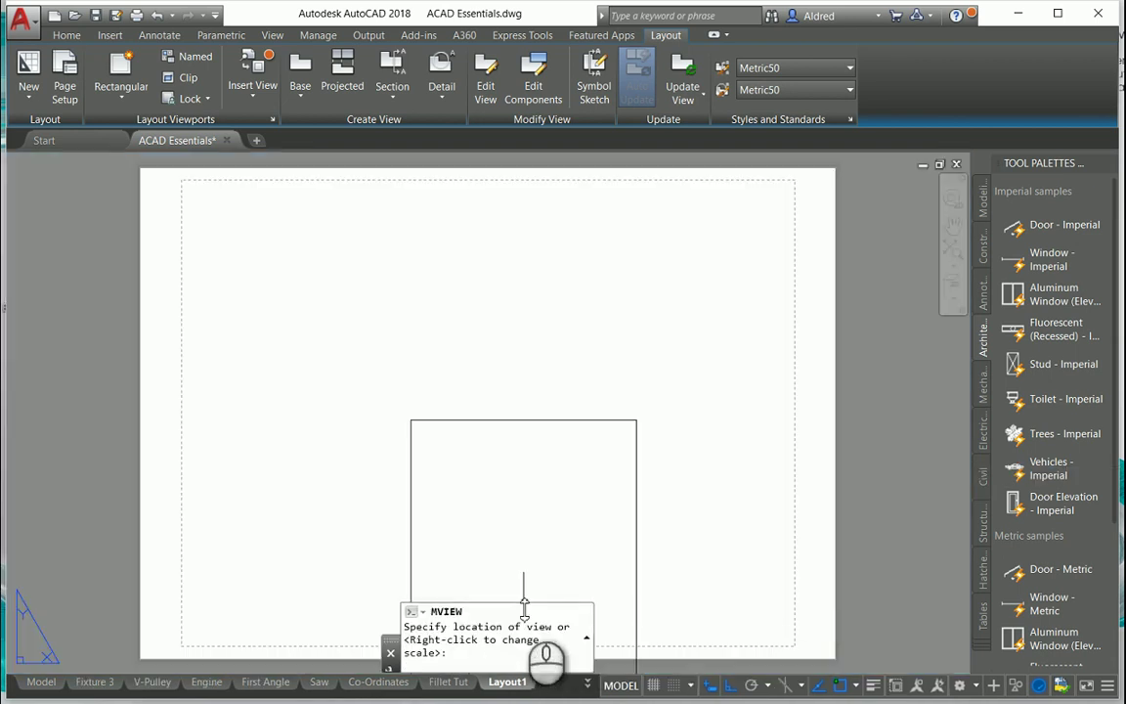
# - Place the piston view at 1:2 scale near the top-left of Layout1
pyautogui.rightClick(321, 400)
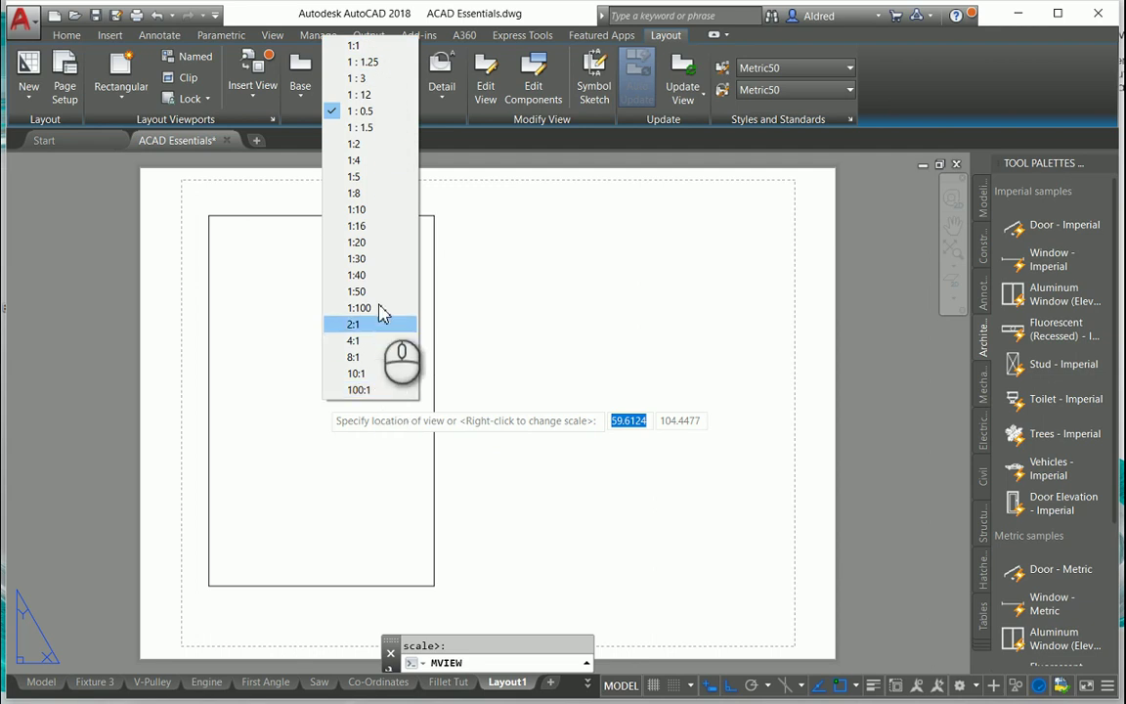
pyautogui.click(350, 160)
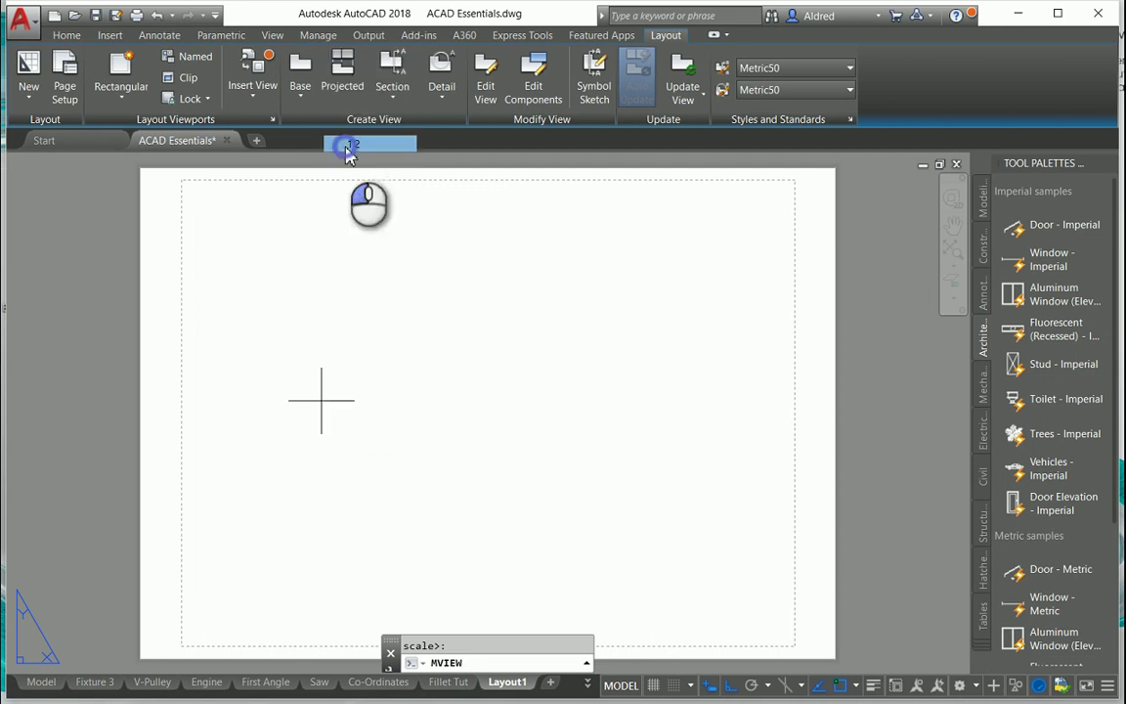
pyautogui.click(258, 262)
pyautogui.scroll(4, 243, 270)
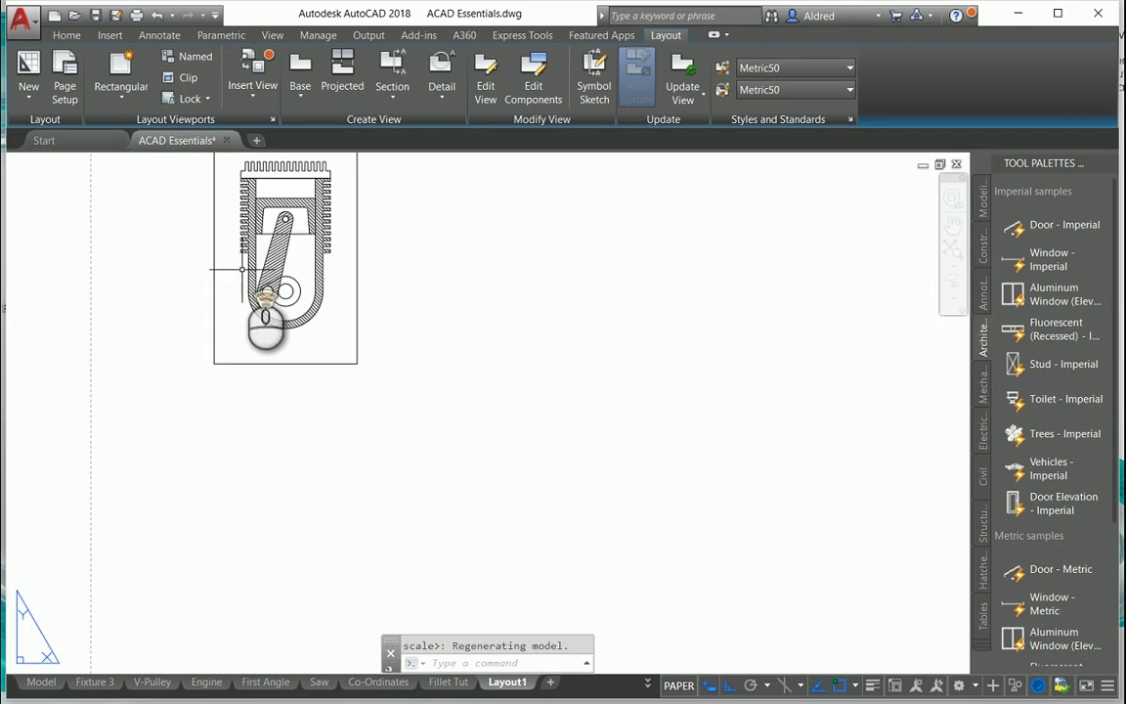
pyautogui.scroll(2, 243, 270)
pyautogui.moveTo(242, 269); pyautogui.dragTo(244, 410, button='middle')
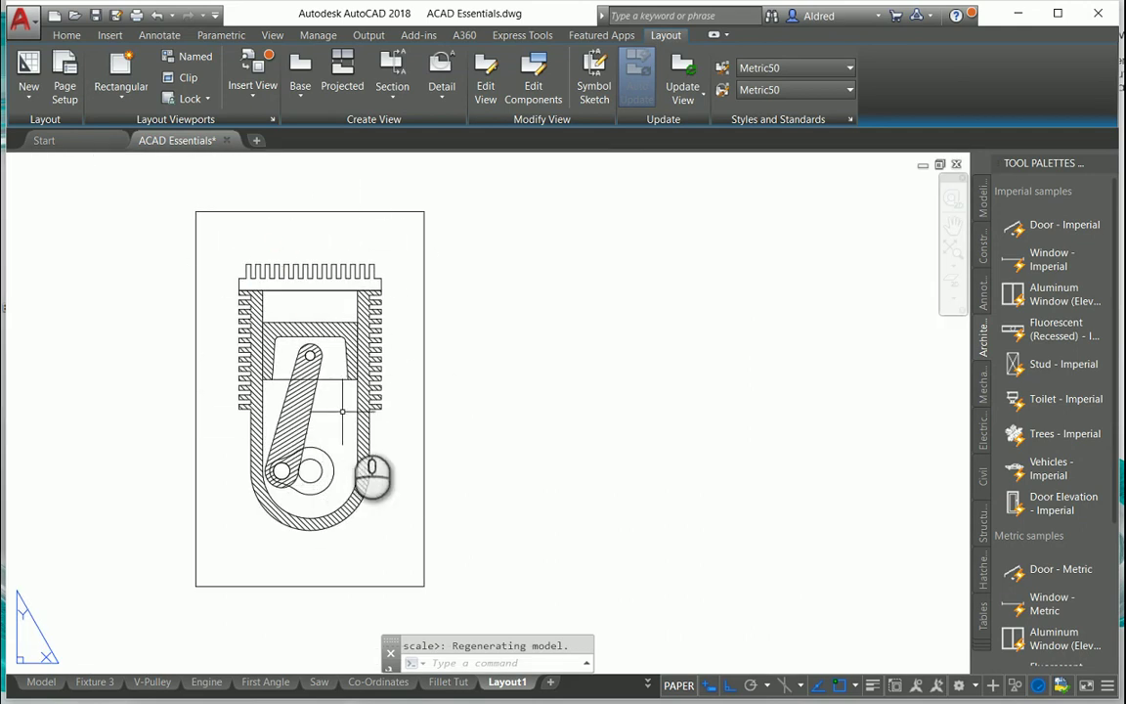
# - Select the piston viewport and move it by its centre grip to the sheet's lower left
pyautogui.click(432, 471)
pyautogui.click(401, 488)
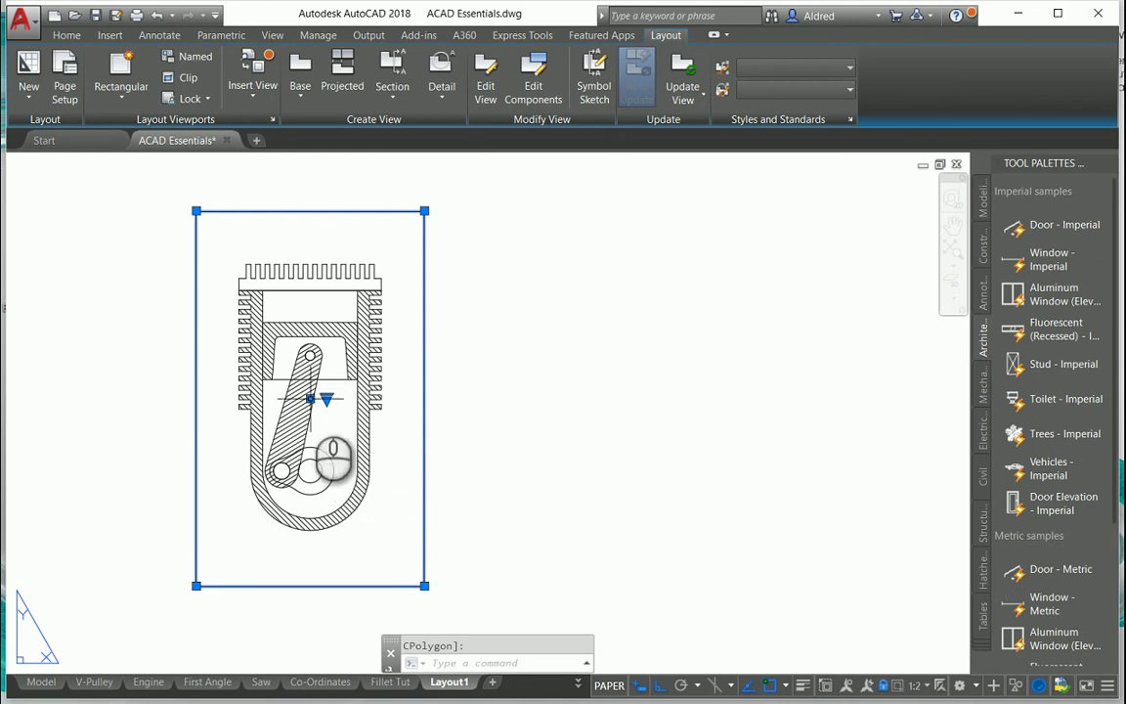
pyautogui.click(309, 399)
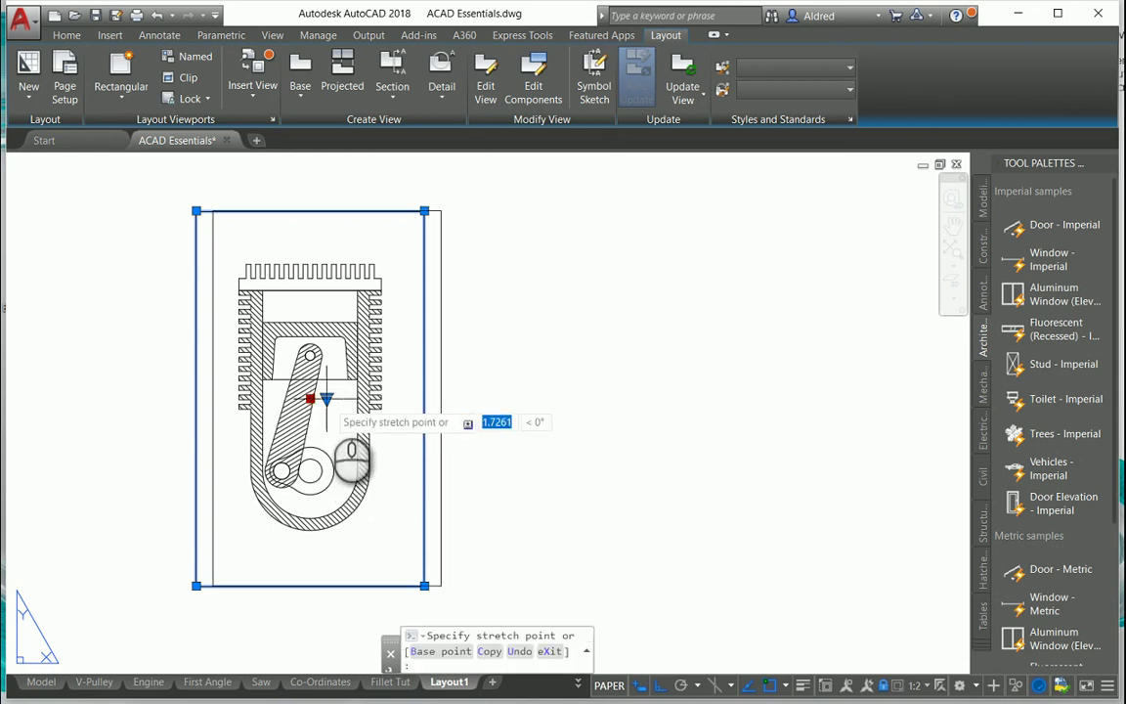
pyautogui.scroll(-3, 318, 406)
pyautogui.click(544, 381)
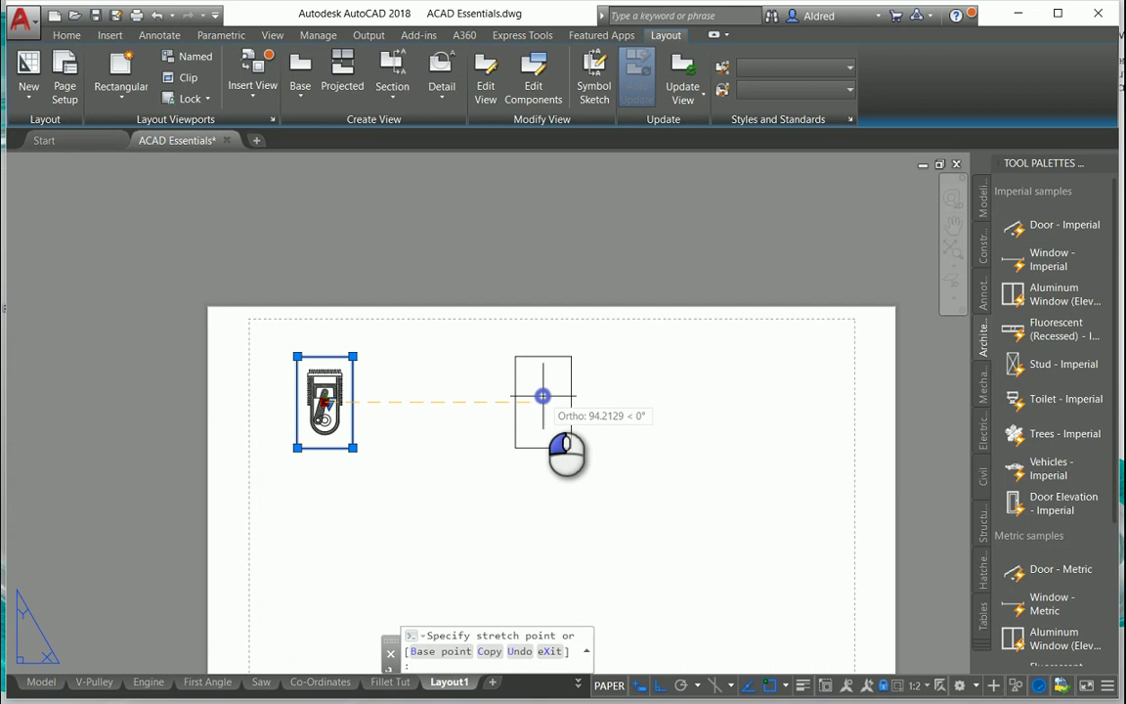
pyautogui.click(543, 400)
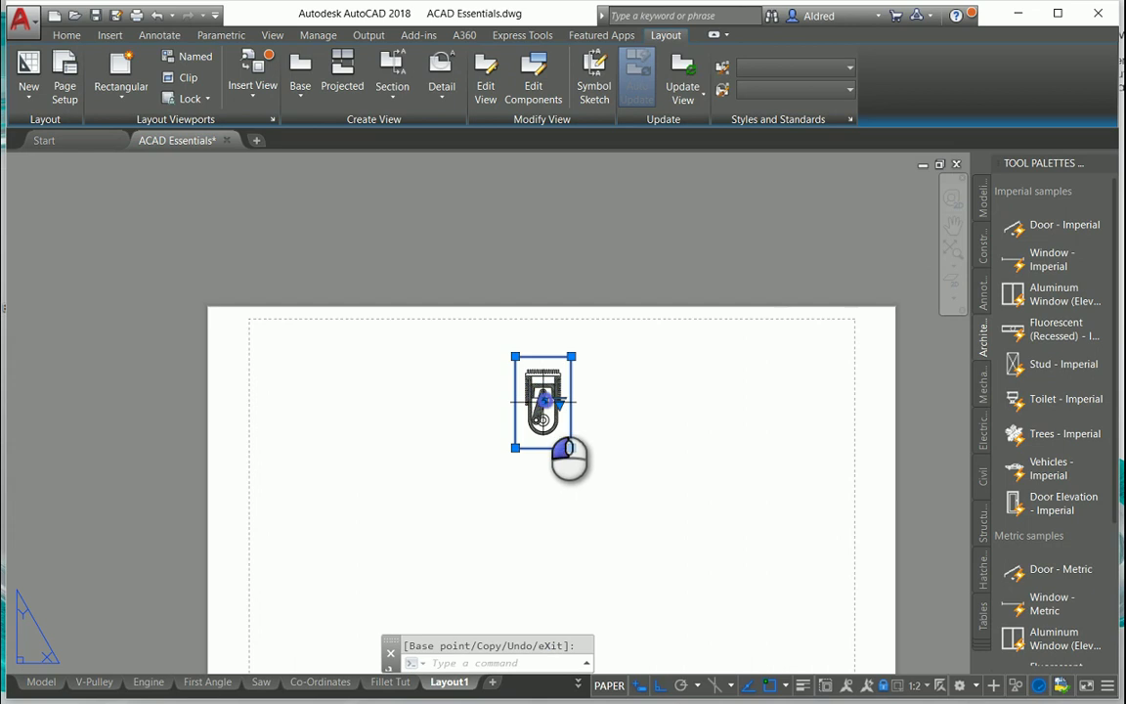
pyautogui.click(557, 534)
pyautogui.click(544, 536)
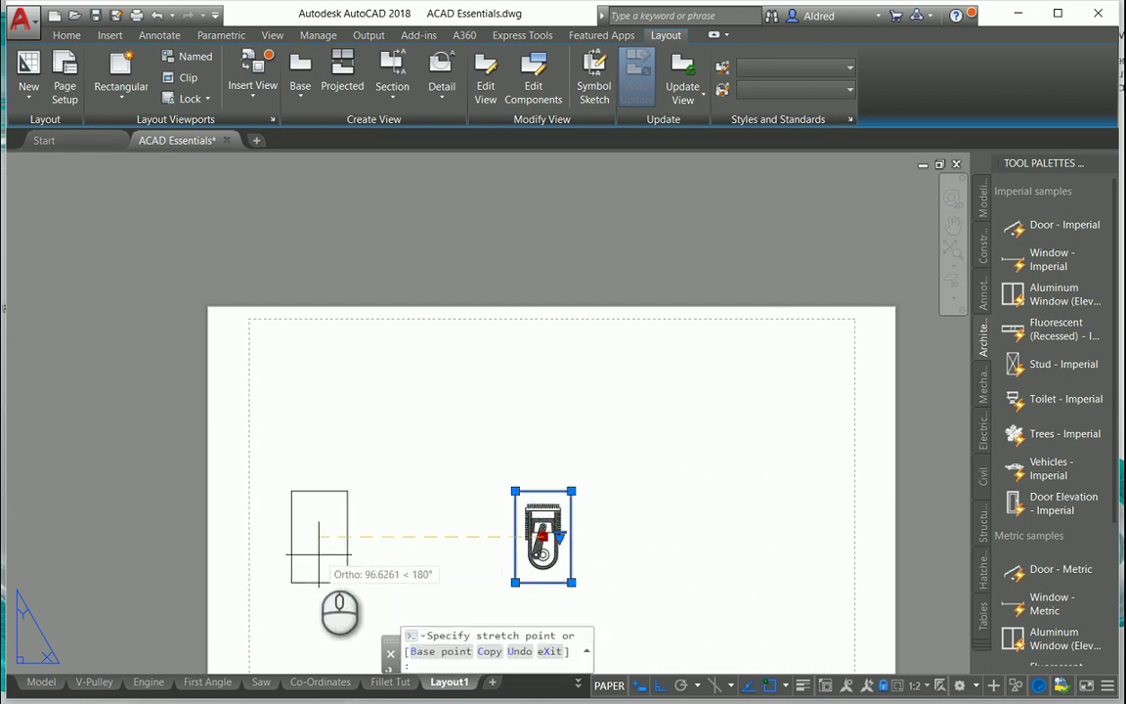
pyautogui.click(310, 536)
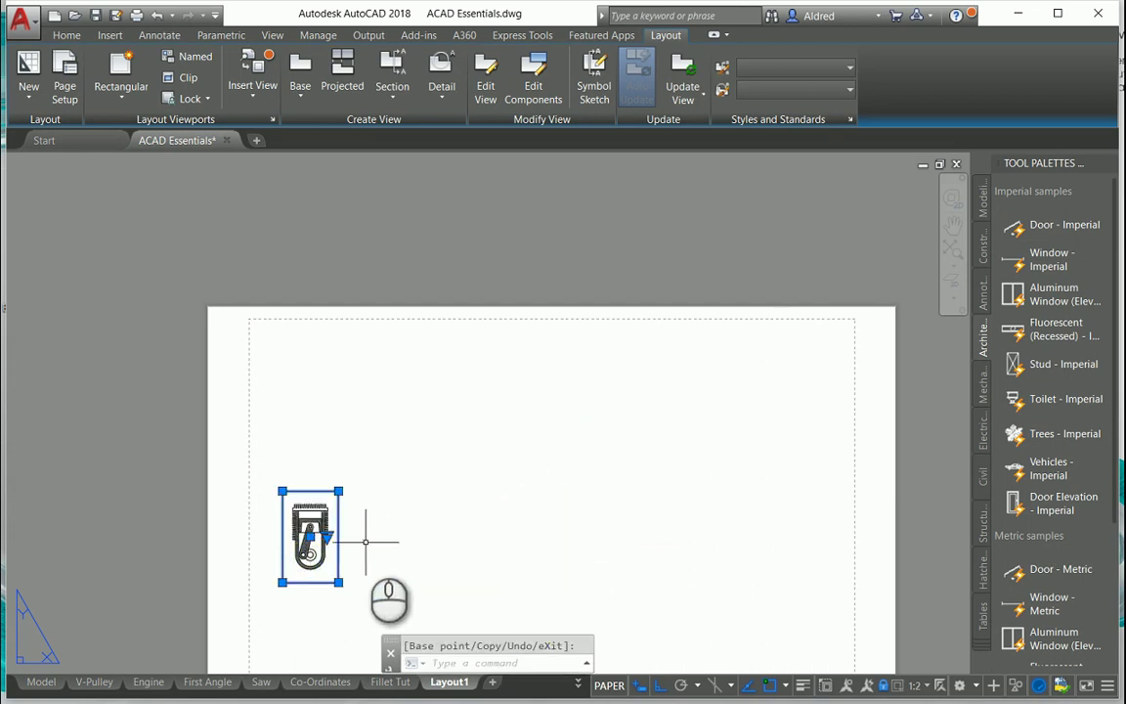
# - Change the viewport scale from 1:3 to 1:40, then settle on 2:1
pyautogui.click(326, 536)
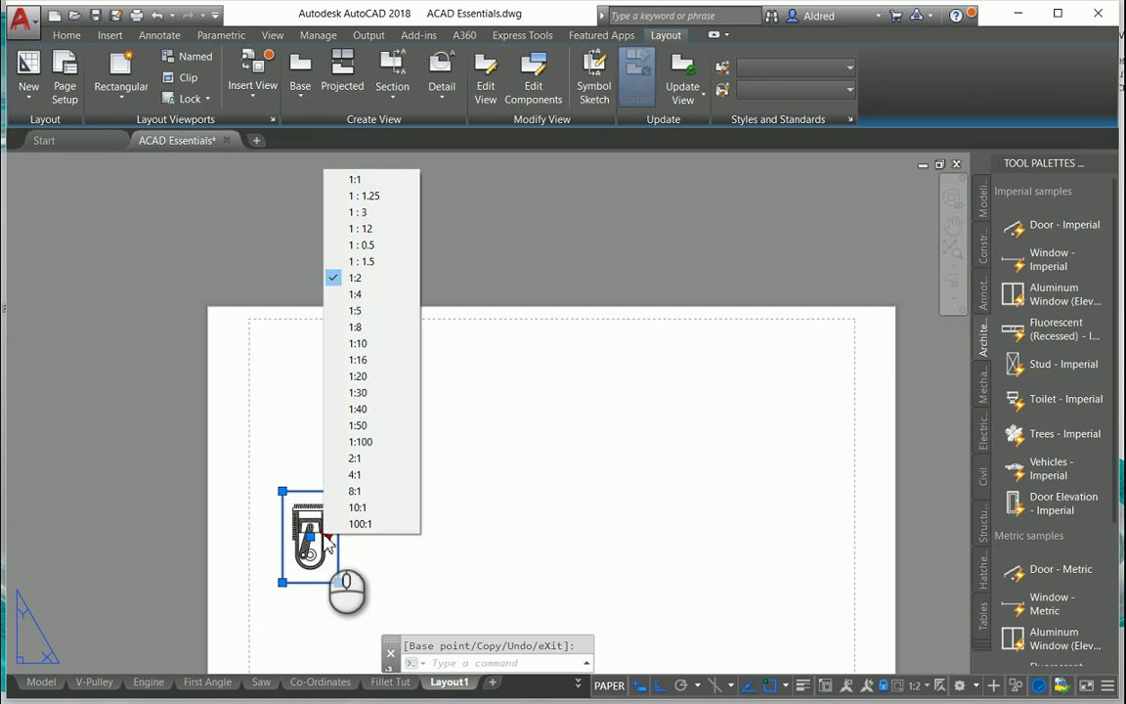
pyautogui.click(369, 217)
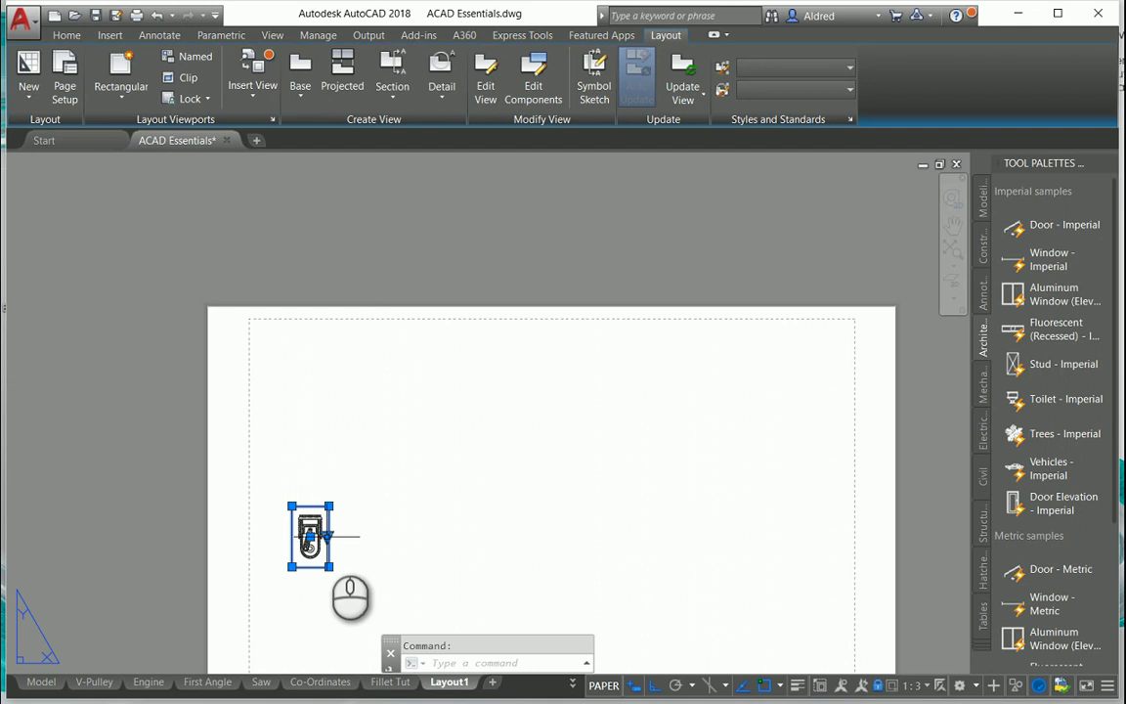
pyautogui.click(329, 536)
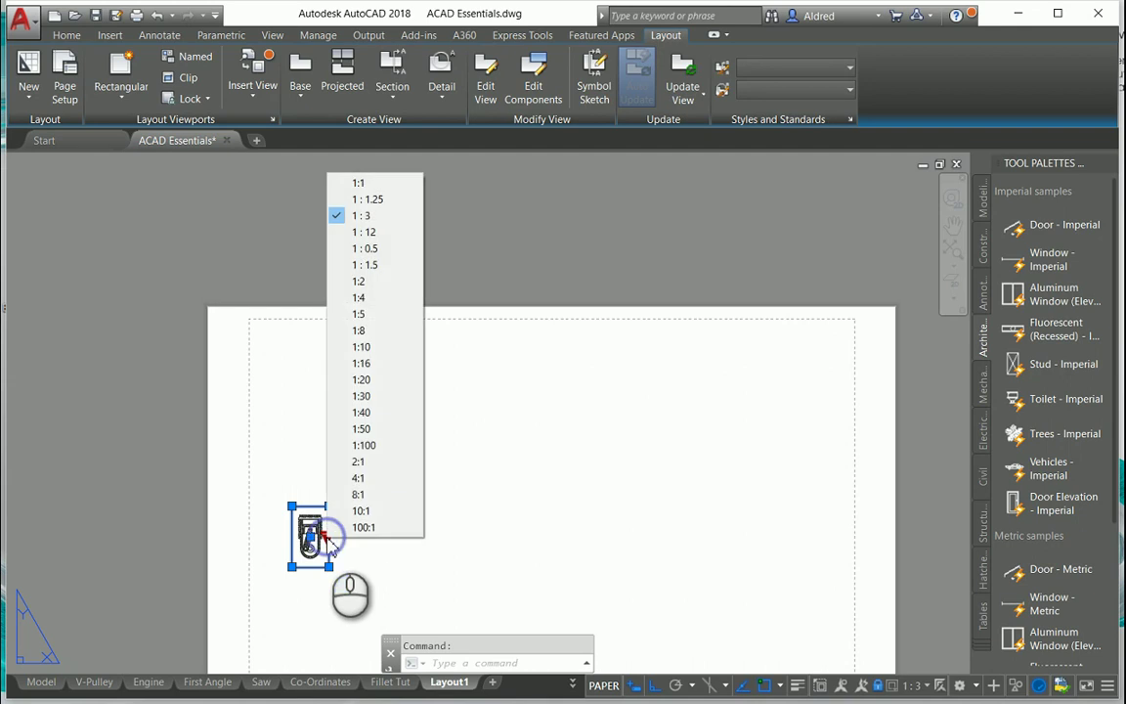
pyautogui.click(363, 412)
pyautogui.click(328, 536)
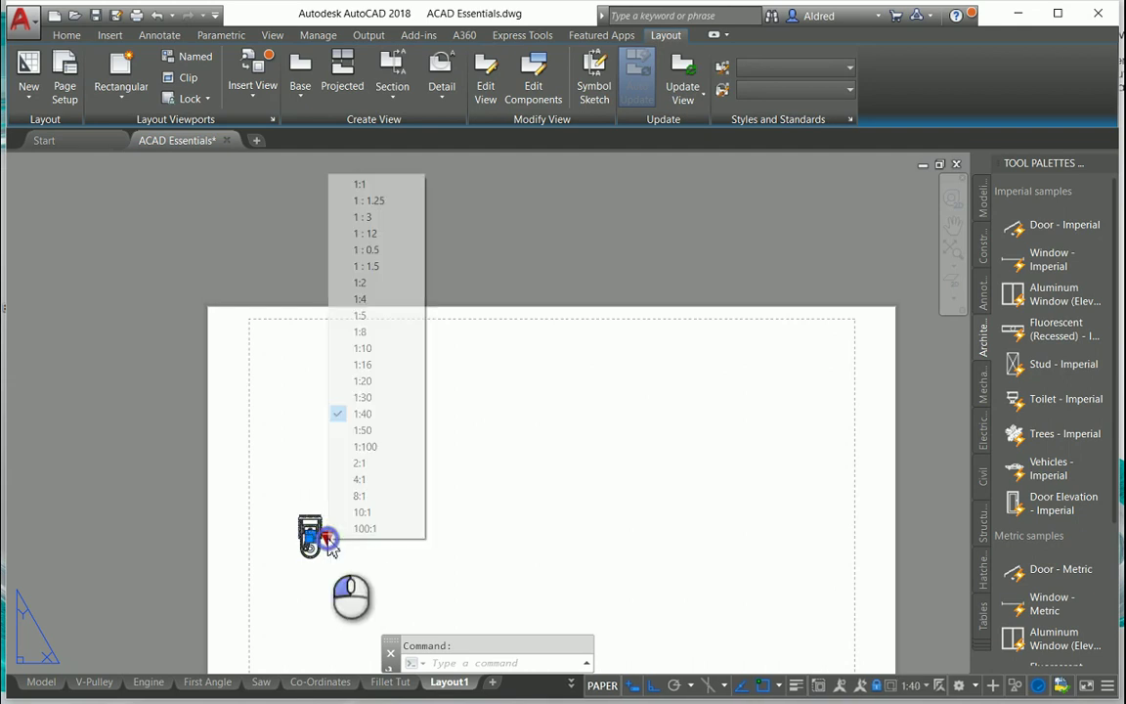
pyautogui.click(363, 463)
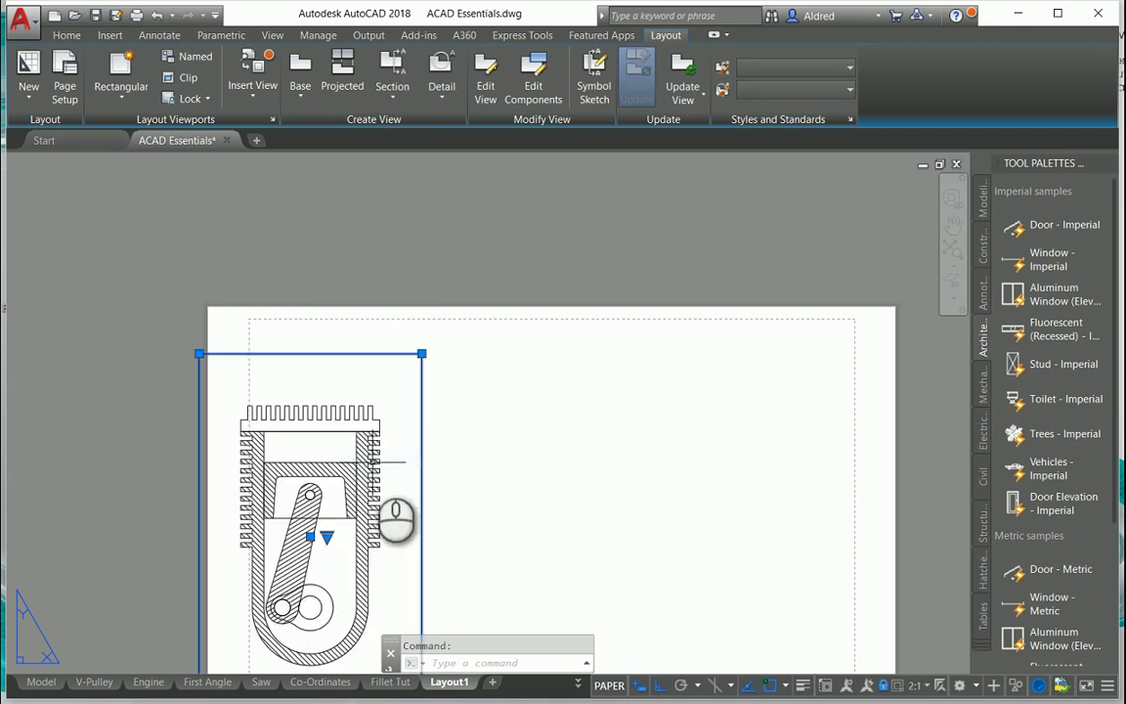
# - Move the enlarged 2:1 viewport further right using its centre grip
pyautogui.click(310, 535)
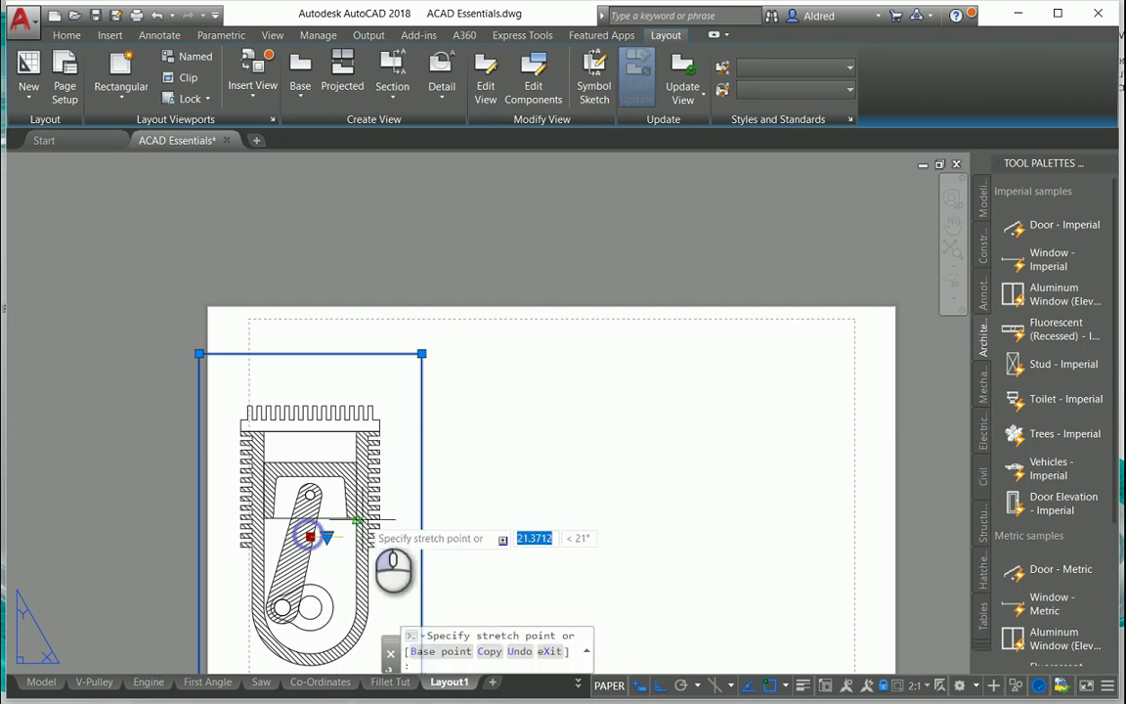
pyautogui.click(393, 498)
pyautogui.scroll(-3, 440, 538)
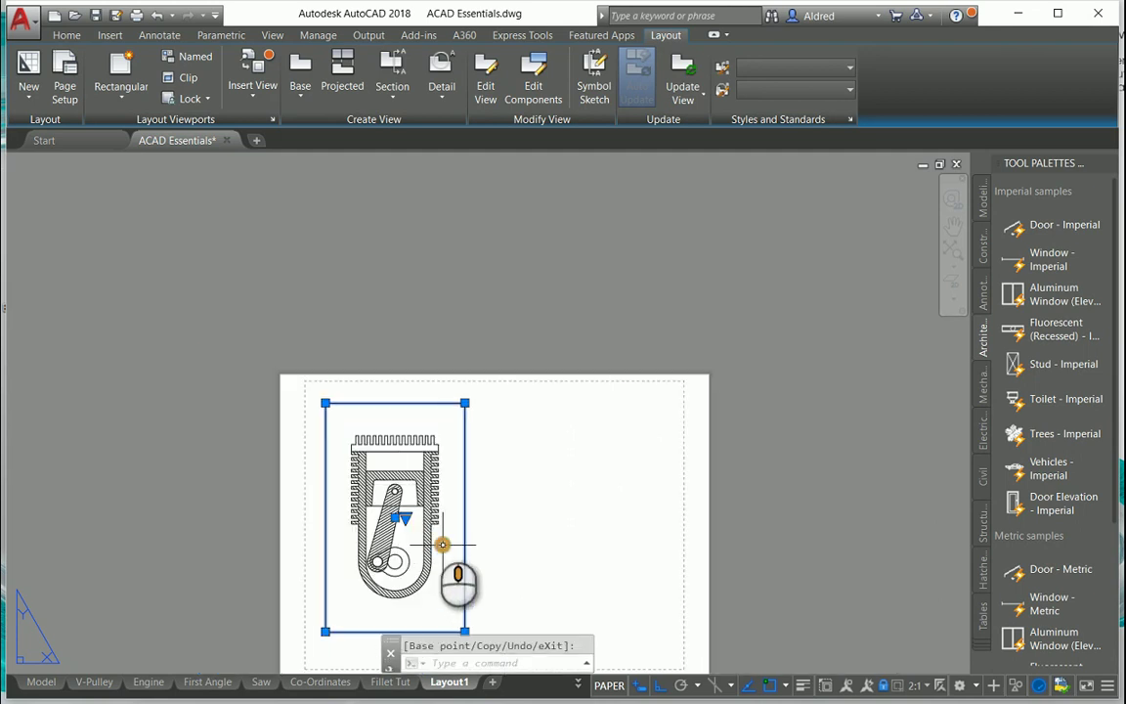